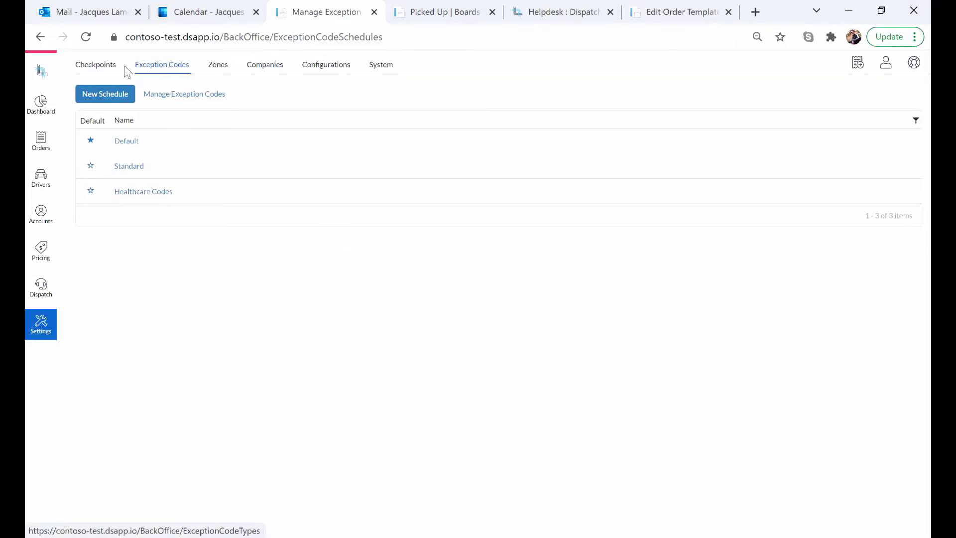
Step: Add the Pickup and Delivery types to the MissingInformation exception code and save it
{"action": "left_click", "coordinate": [203, 99]}
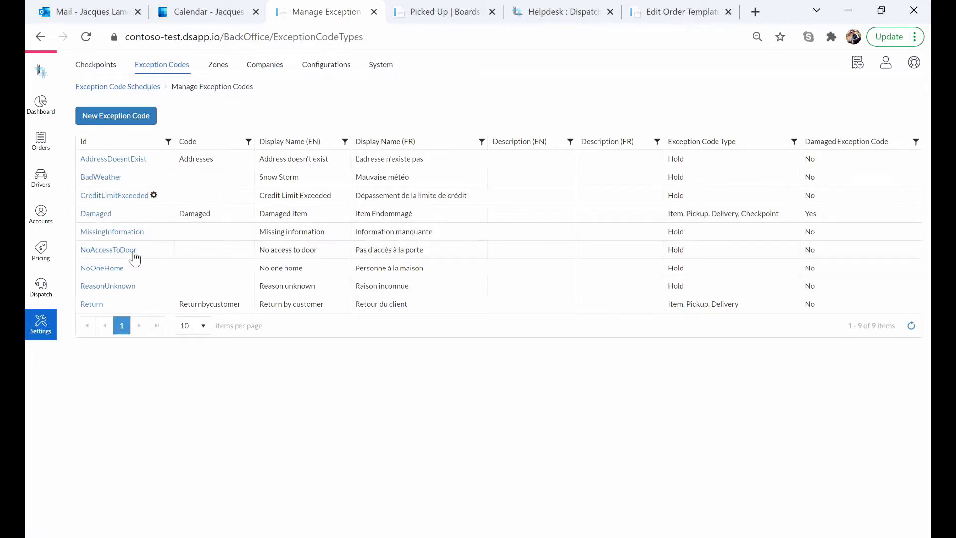
{"action": "left_click", "coordinate": [118, 236]}
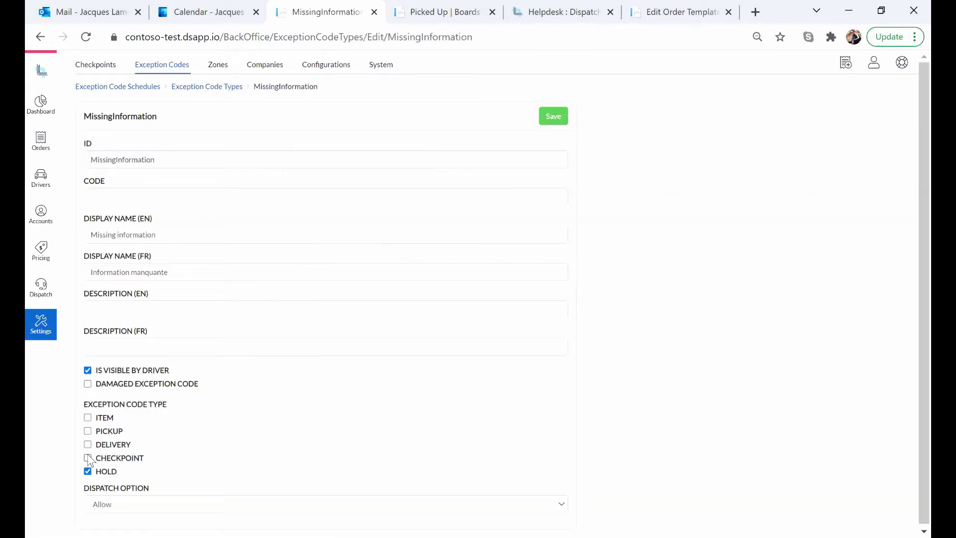
{"action": "left_click", "coordinate": [88, 431]}
{"action": "left_click", "coordinate": [558, 120]}
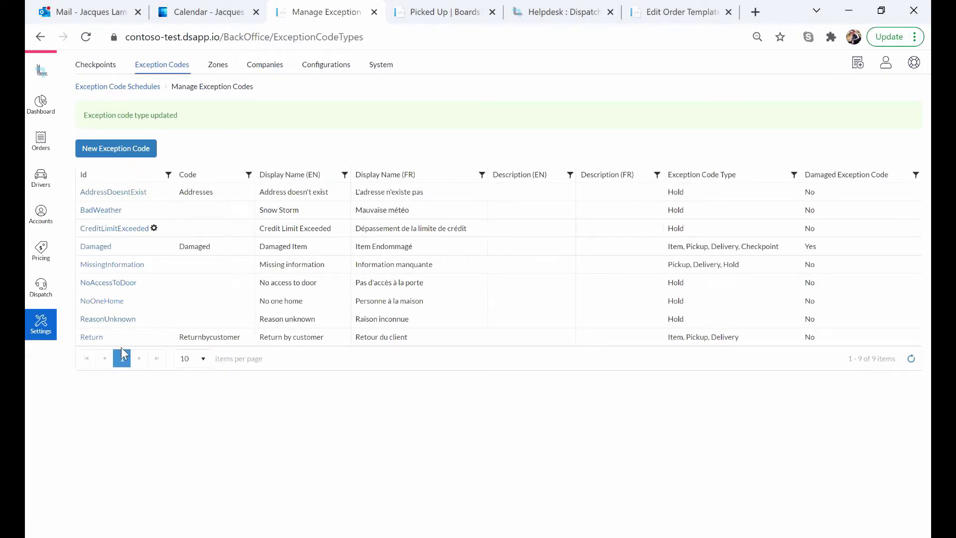
{"action": "left_click", "coordinate": [239, 131]}
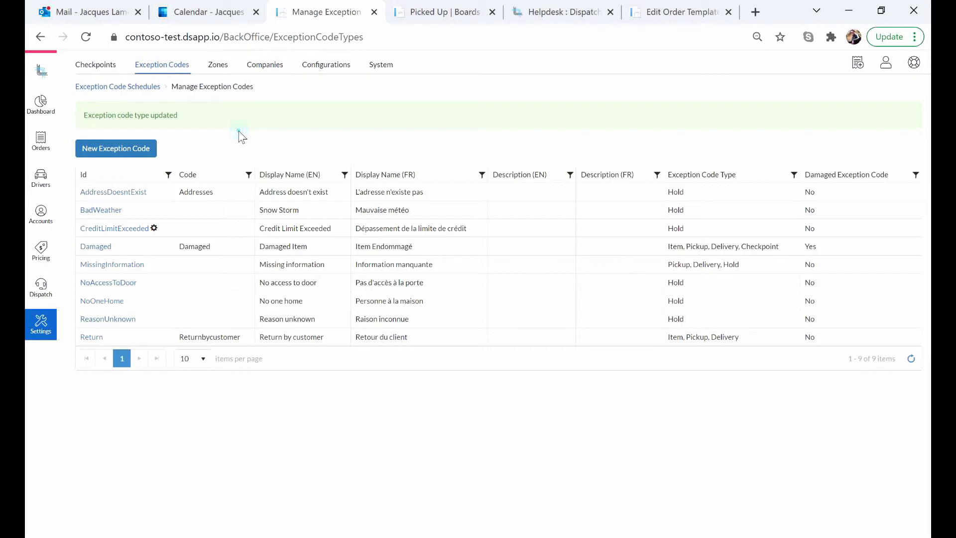
Step: Create a new exception code schedule named Distribution
{"action": "left_click", "coordinate": [125, 89]}
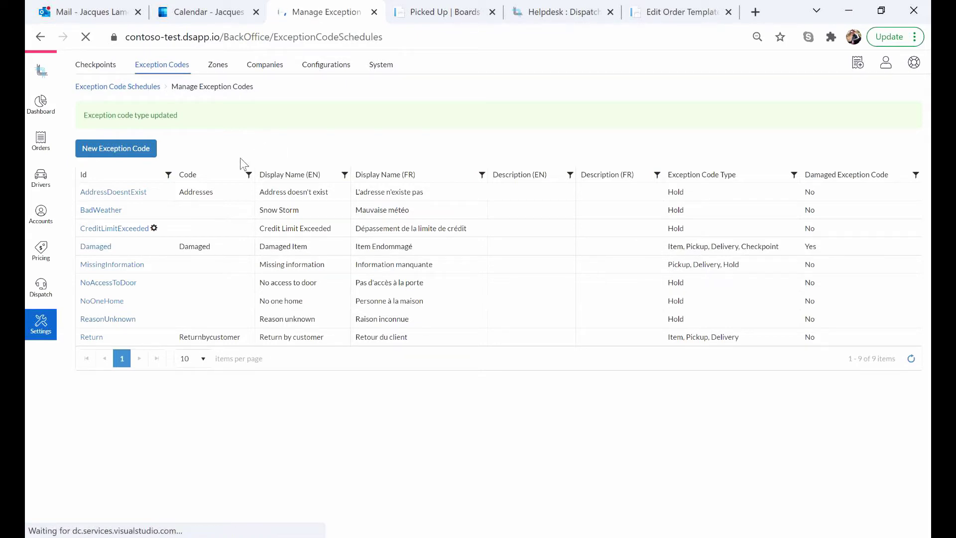
{"action": "left_click", "coordinate": [111, 95]}
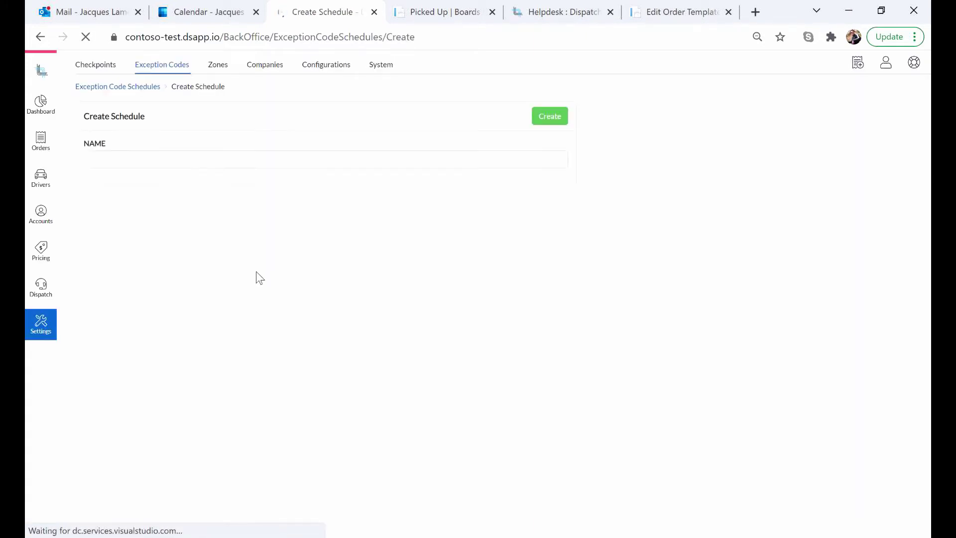
{"action": "left_click", "coordinate": [172, 163]}
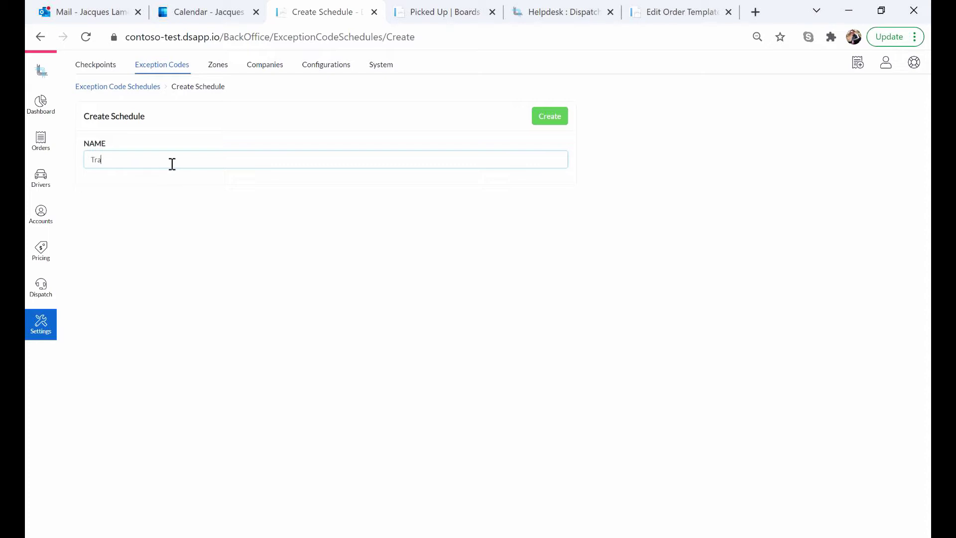
{"action": "type", "text": "Distribution"}
{"action": "left_click", "coordinate": [542, 119]}
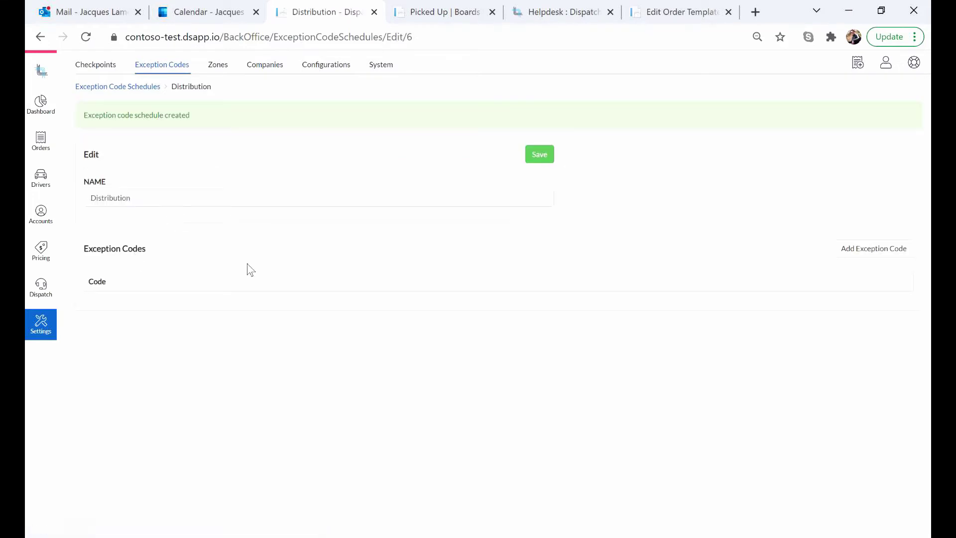
Step: Add the Damaged Item exception code to the Distribution schedule and save it
{"action": "left_click", "coordinate": [867, 254]}
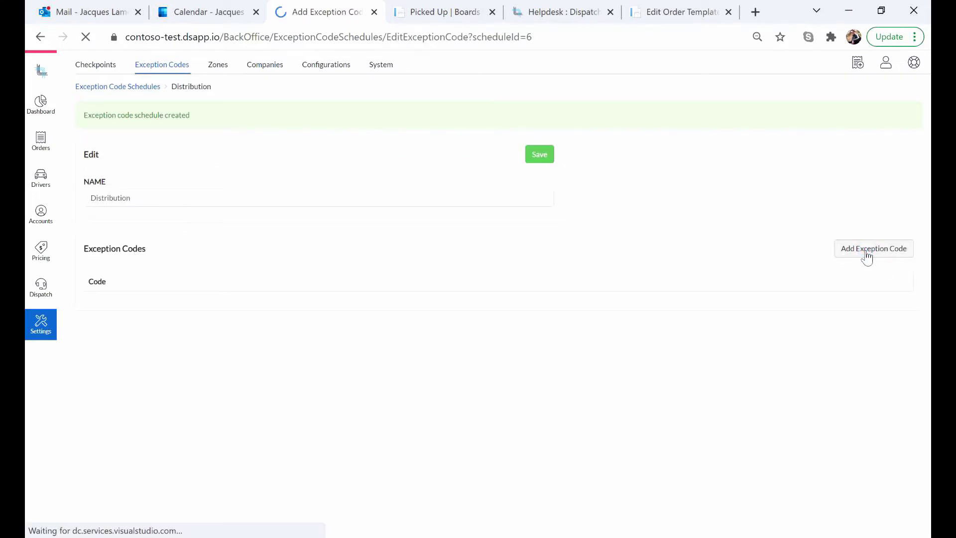
{"action": "left_click", "coordinate": [177, 160]}
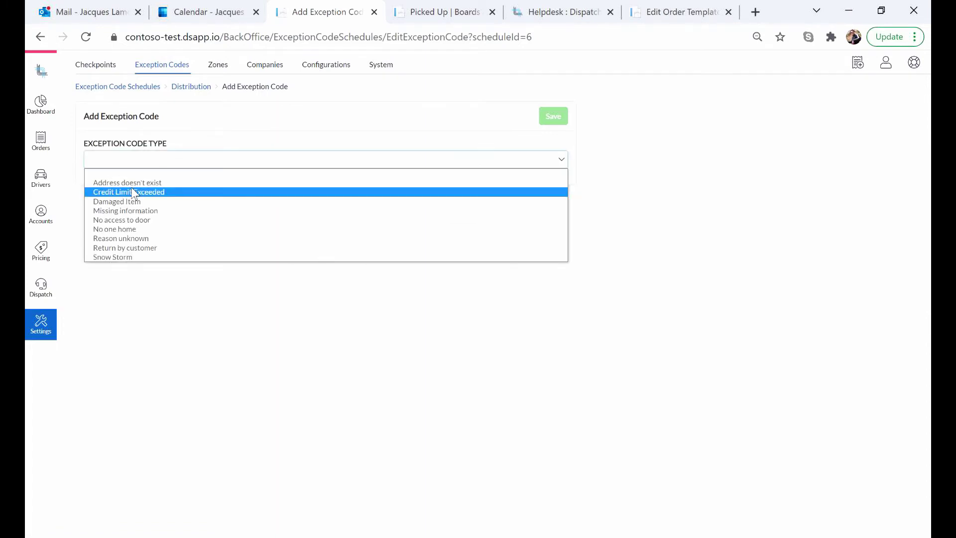
{"action": "left_click", "coordinate": [159, 201]}
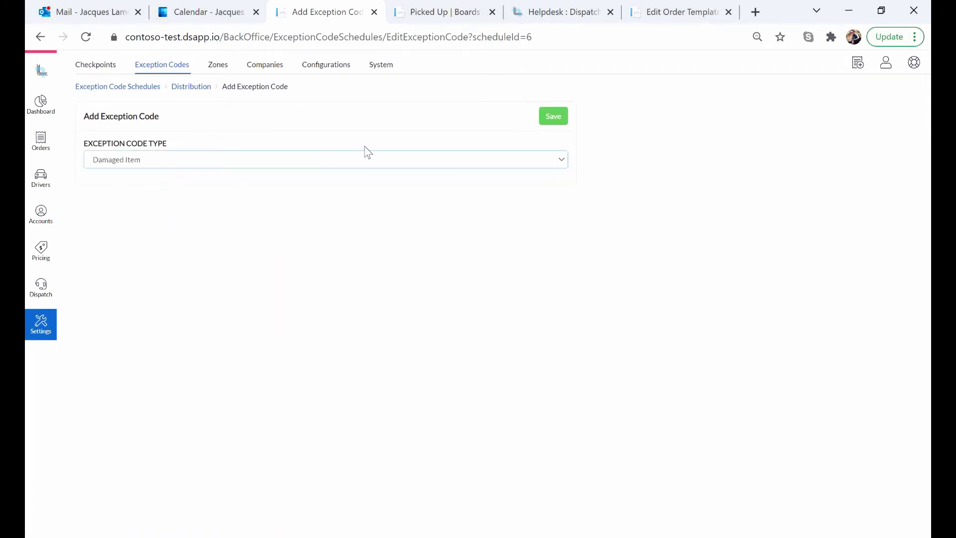
{"action": "left_click", "coordinate": [553, 118]}
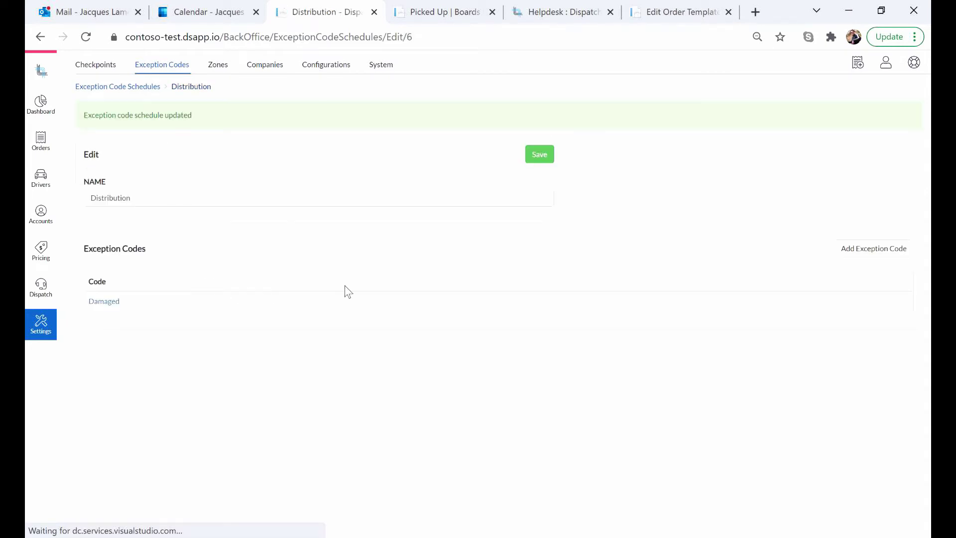
Step: Add the Reason unknown exception code to the Distribution schedule and save it
{"action": "left_click", "coordinate": [856, 250]}
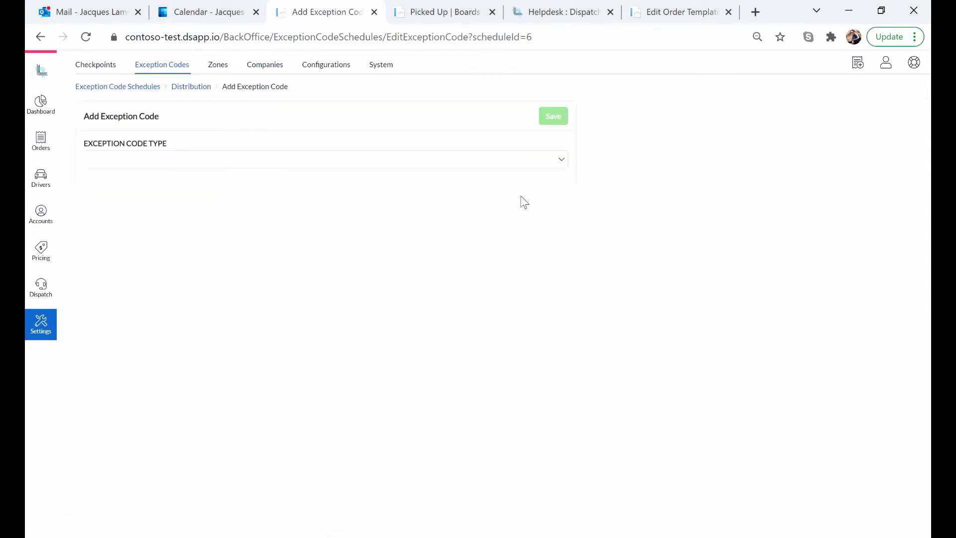
{"action": "left_click", "coordinate": [485, 161]}
{"action": "left_click", "coordinate": [152, 229]}
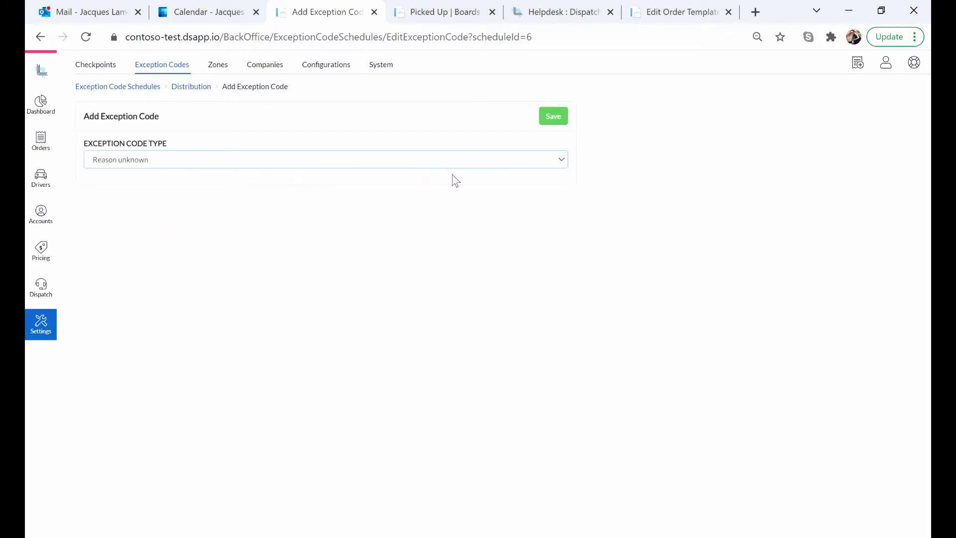
{"action": "left_click", "coordinate": [550, 122]}
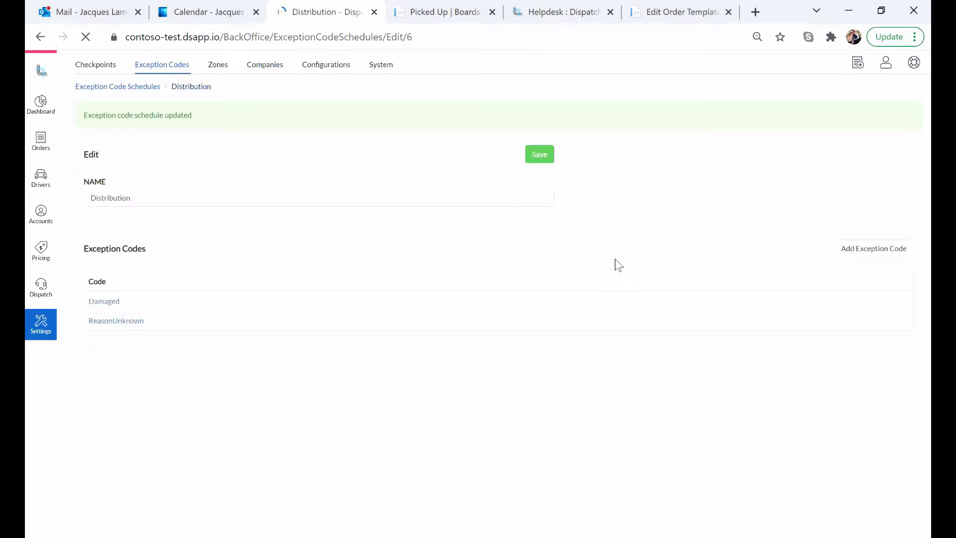
Step: Add the Return by customer exception code to the Distribution schedule, and save the whole schedule
{"action": "left_click", "coordinate": [885, 251]}
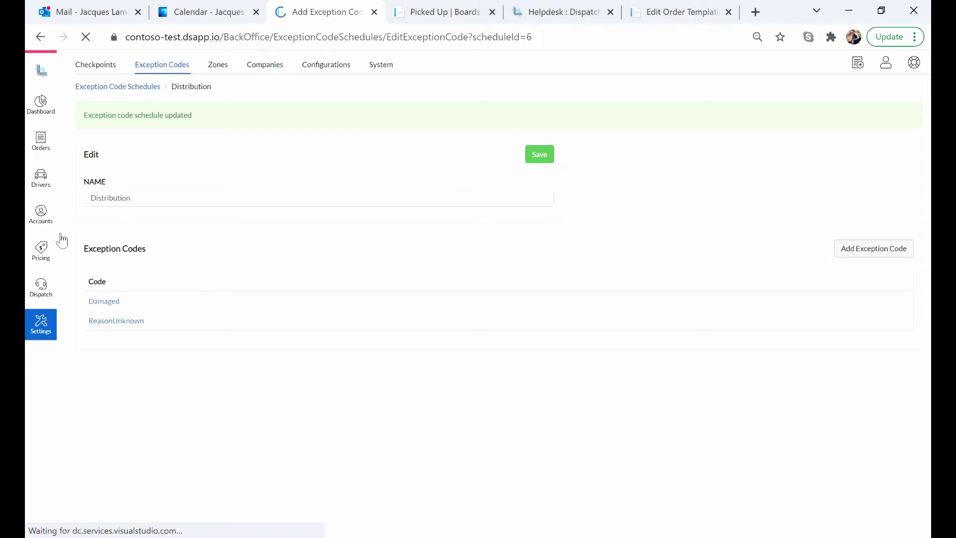
{"action": "left_click", "coordinate": [118, 166]}
{"action": "left_click", "coordinate": [150, 229]}
{"action": "left_click", "coordinate": [553, 121]}
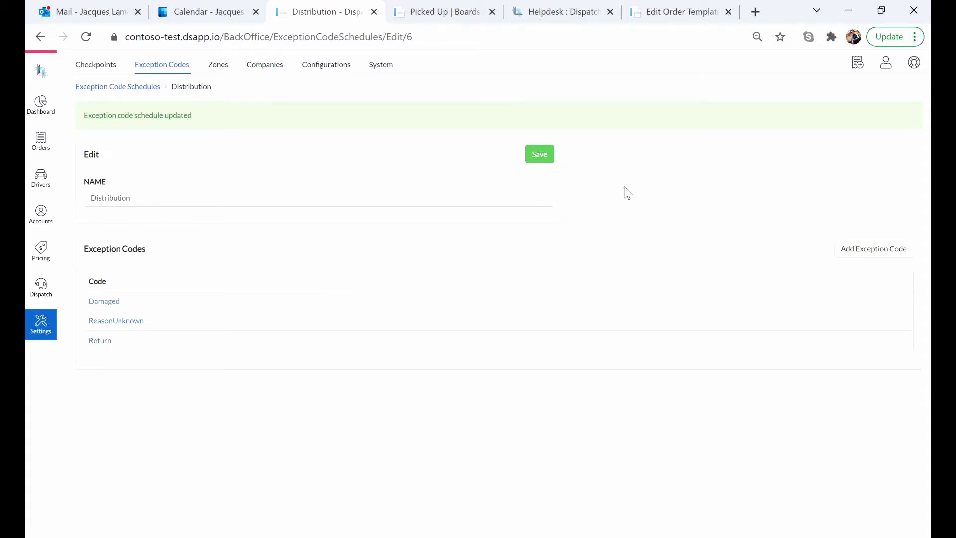
{"action": "left_click", "coordinate": [534, 158]}
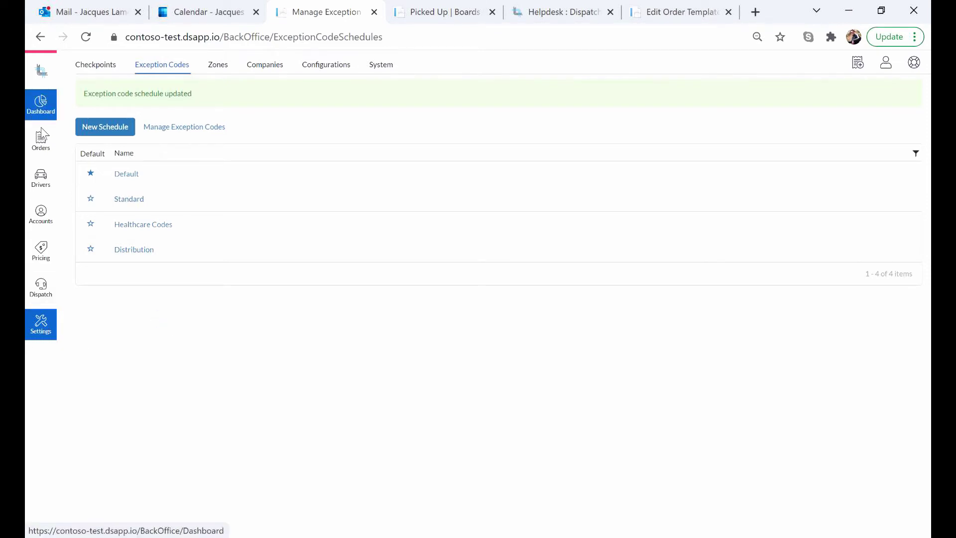
Step: Select an exception code schedule in the order options of the Acme (Courier) account and save
{"action": "left_click", "coordinate": [40, 214]}
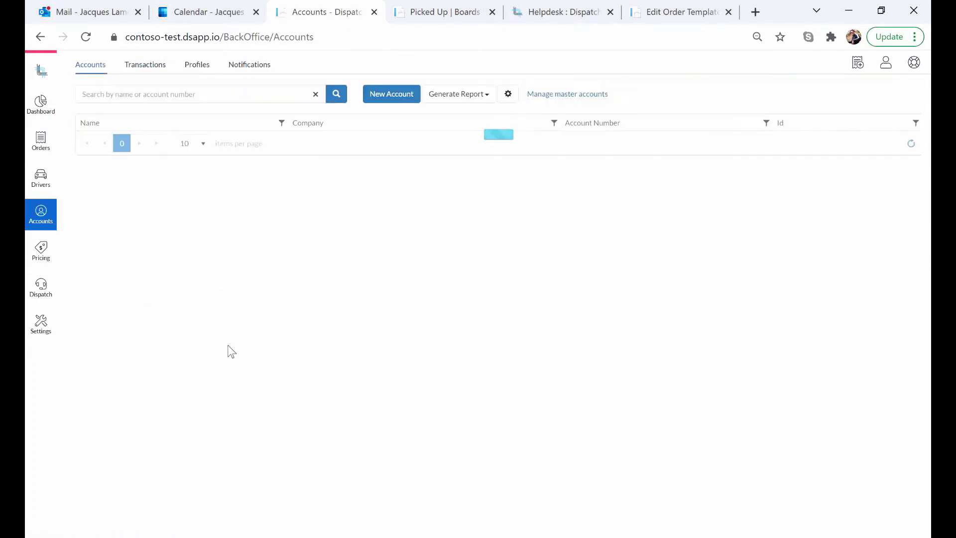
{"action": "left_click", "coordinate": [97, 177]}
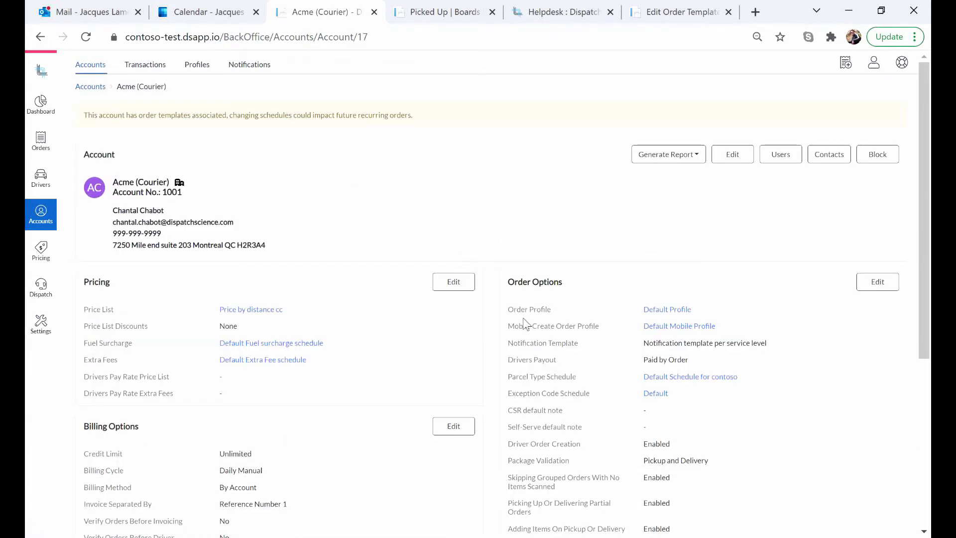
{"action": "scroll", "coordinate": [645, 326], "scroll_direction": "down", "scroll_amount": 2}
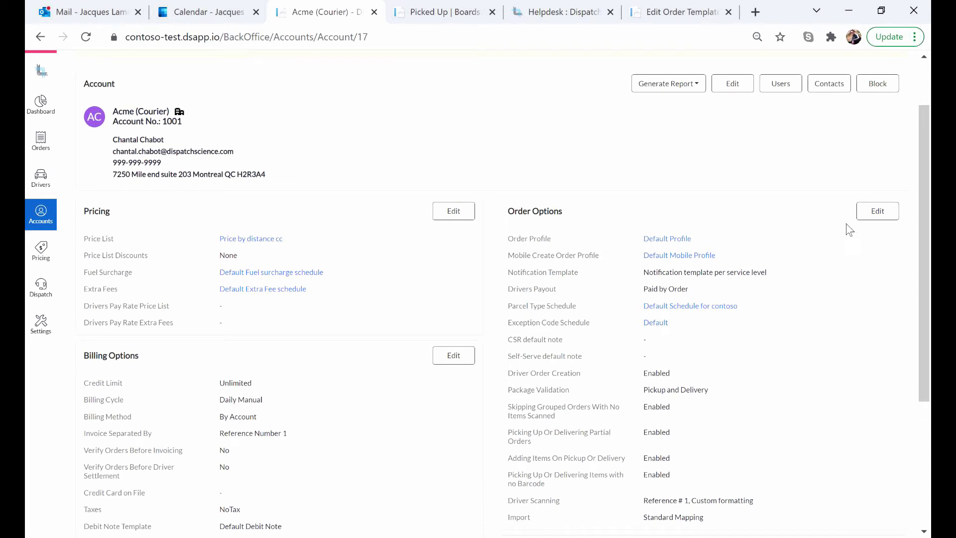
{"action": "left_click", "coordinate": [872, 218]}
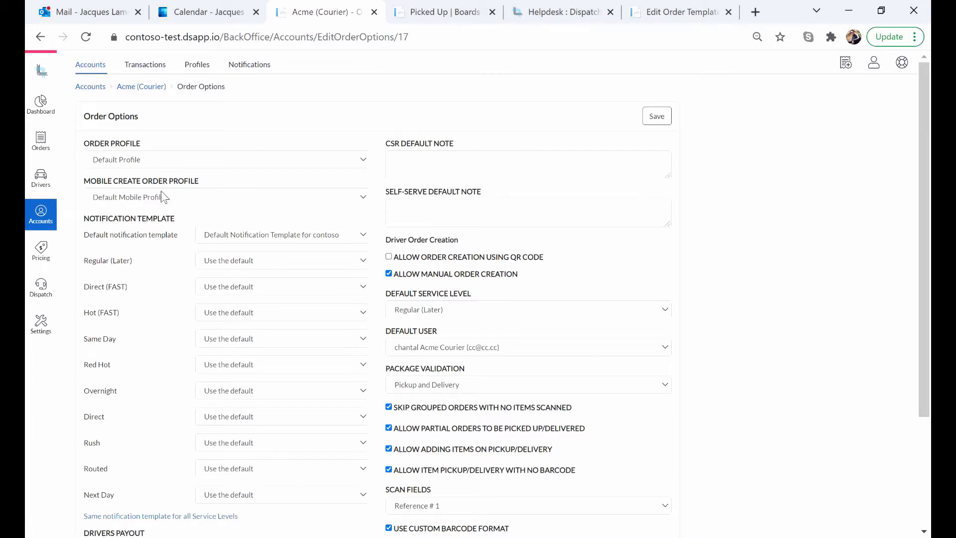
{"action": "scroll", "coordinate": [154, 349], "scroll_direction": "down", "scroll_amount": 3}
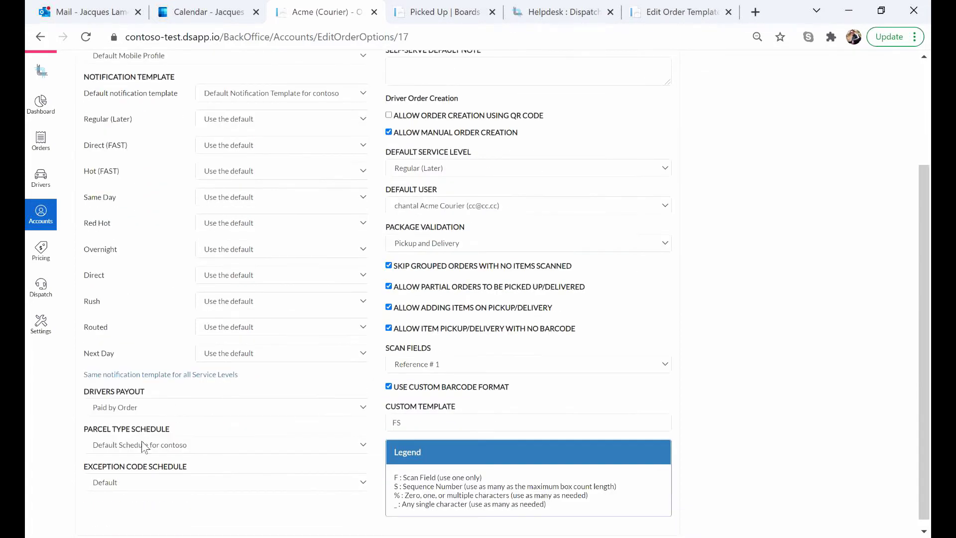
{"action": "left_click", "coordinate": [148, 482]}
{"action": "left_click", "coordinate": [144, 524]}
{"action": "scroll", "coordinate": [408, 300], "scroll_direction": "up", "scroll_amount": 3}
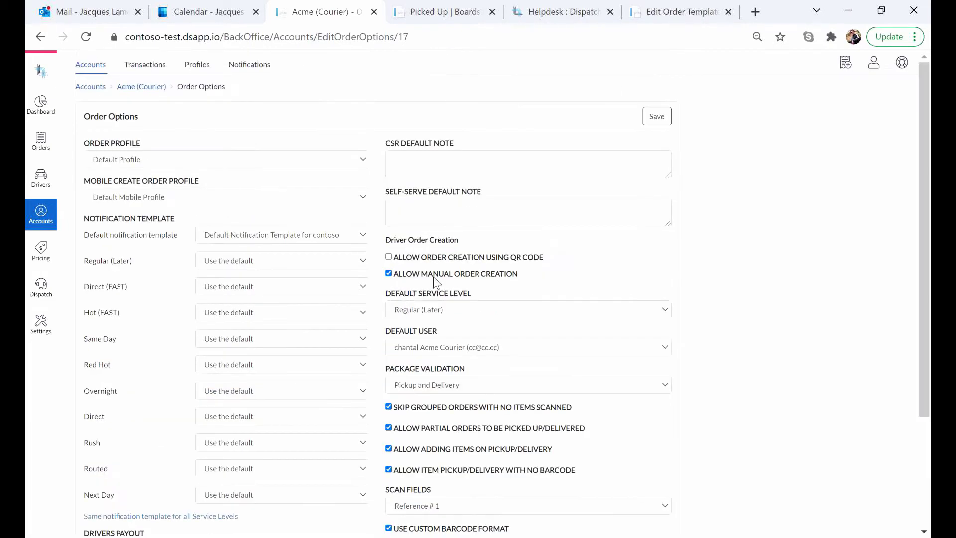
{"action": "left_click", "coordinate": [656, 117]}
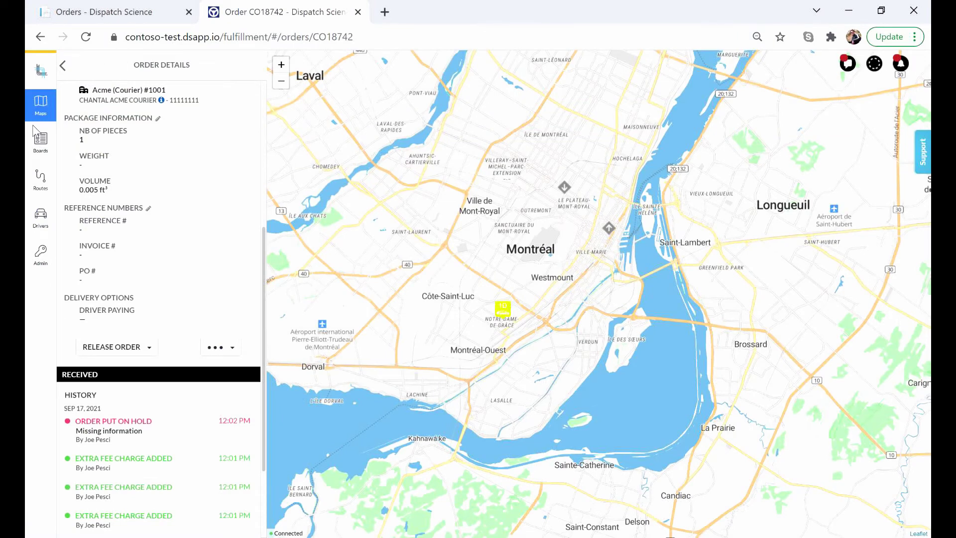
Step: Filter the back-office orders list by the Held column
{"action": "left_click", "coordinate": [108, 15]}
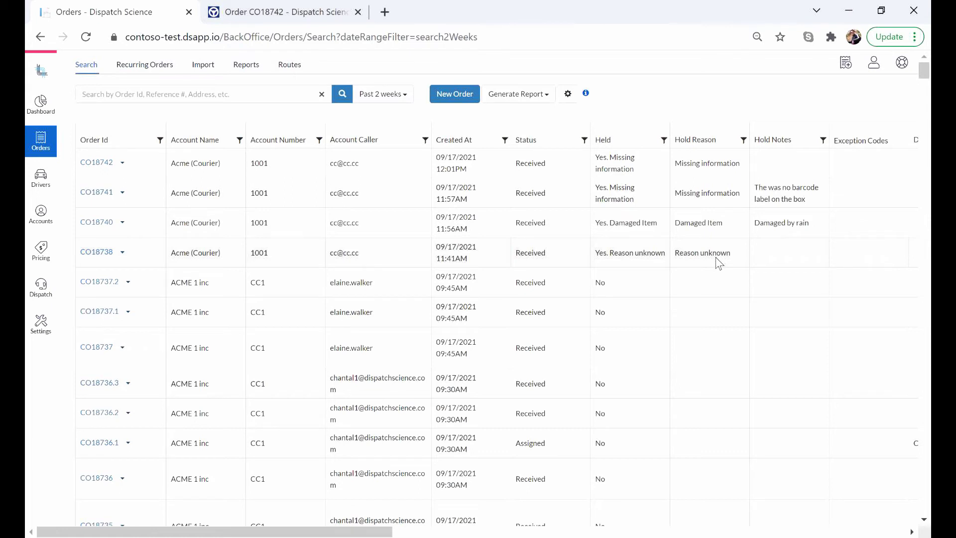
{"action": "left_click", "coordinate": [663, 141]}
{"action": "left_click", "coordinate": [666, 169]}
{"action": "left_click", "coordinate": [681, 200]}
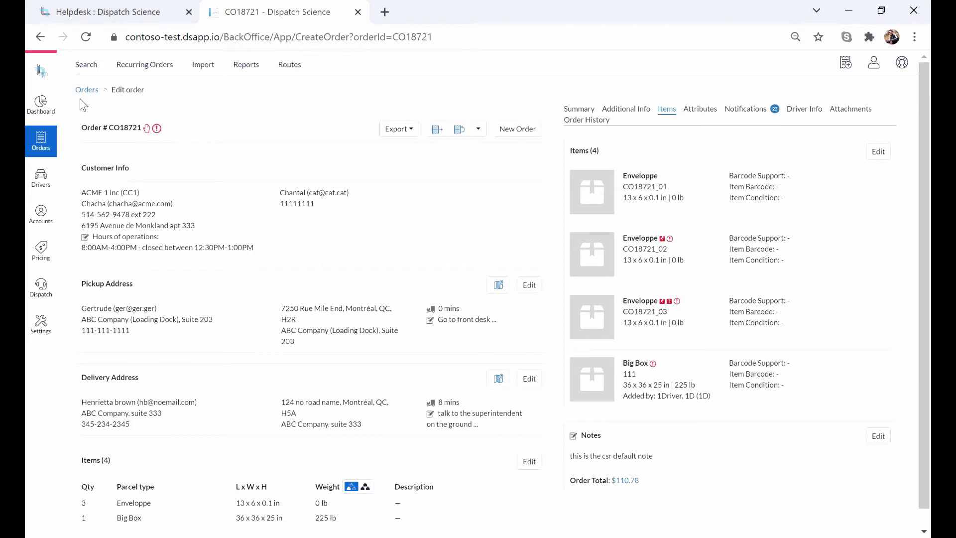
Step: Examine the hold and exception indicators on order CO18721 and its items
{"action": "mouse_move", "coordinate": [147, 131]}
{"action": "mouse_move", "coordinate": [662, 241]}
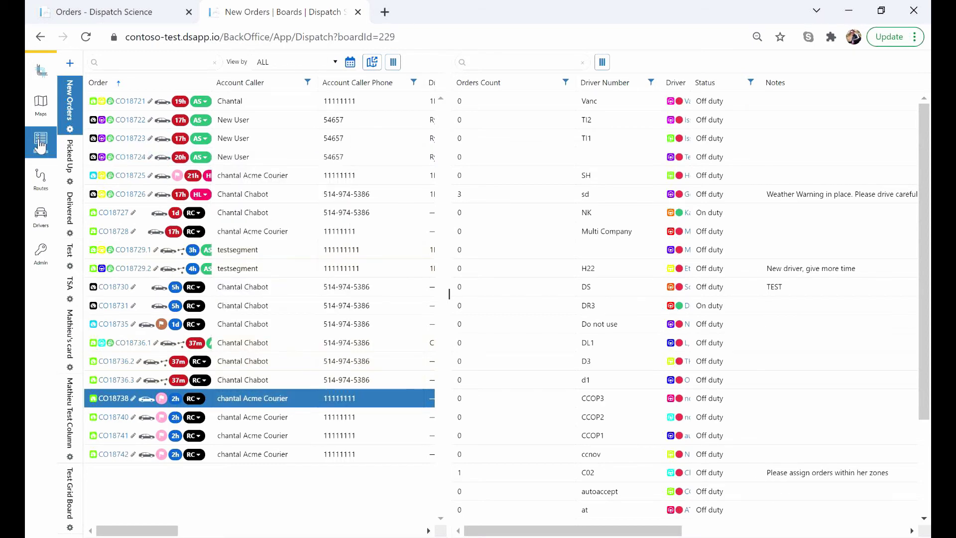
Step: Open the map of the New Orders board and detach it into its own resizable browser window
{"action": "left_click", "coordinate": [371, 63]}
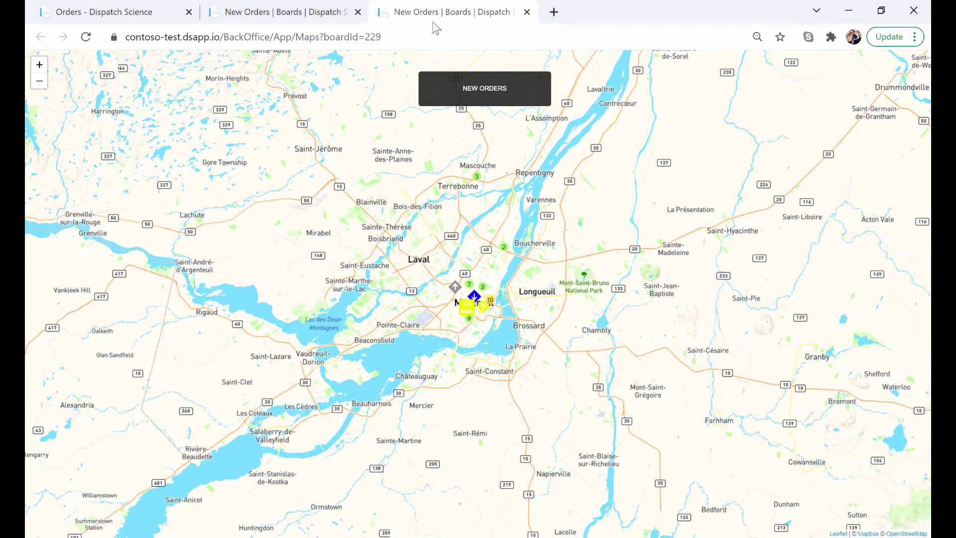
{"action": "left_click_drag", "start_coordinate": [432, 13], "coordinate": [601, 68]}
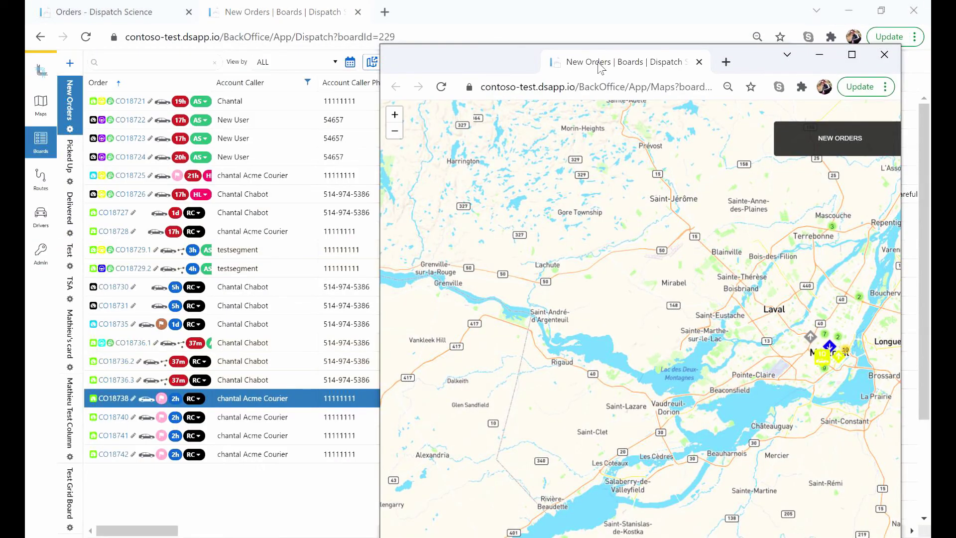
{"action": "double_click", "coordinate": [595, 49]}
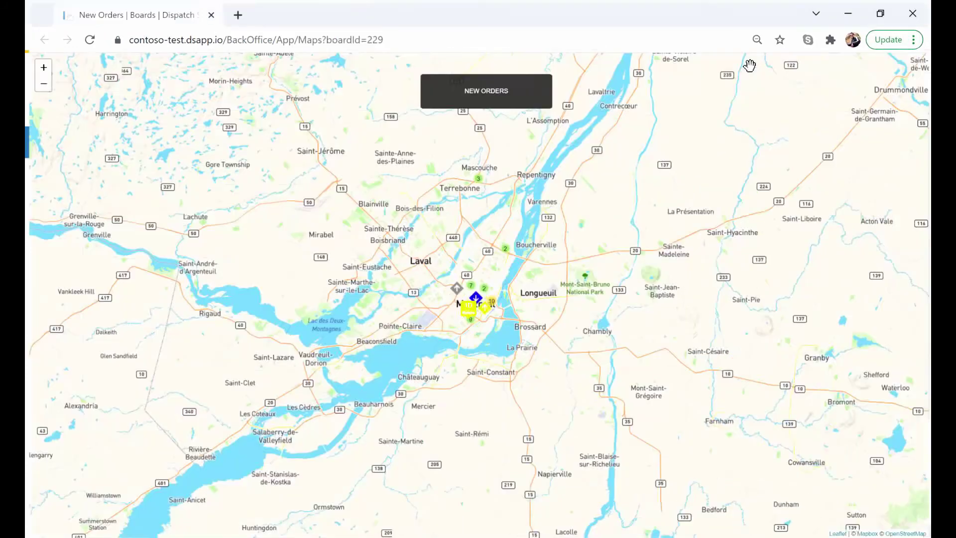
{"action": "left_click", "coordinate": [880, 13]}
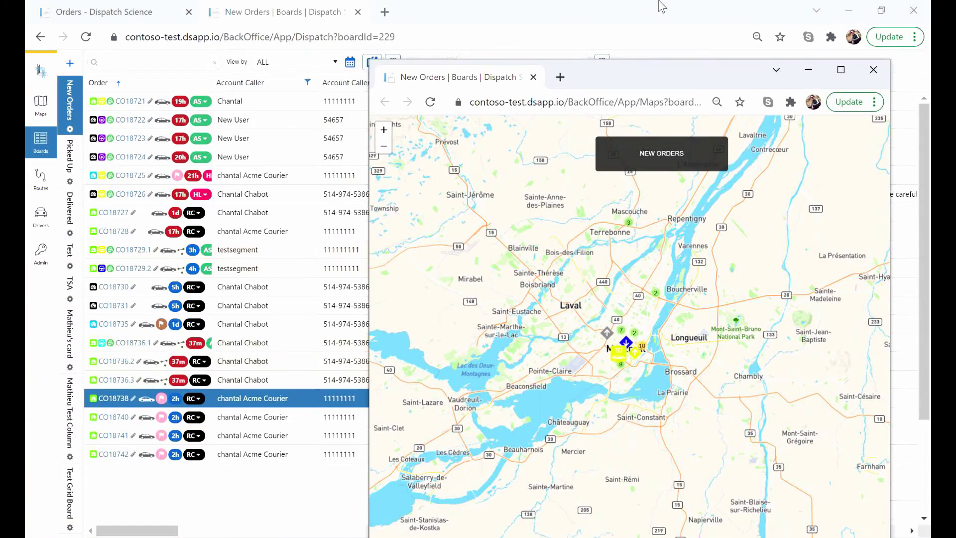
Step: Arrange the New Orders board and its map window side by side on the screen
{"action": "left_click", "coordinate": [675, 15]}
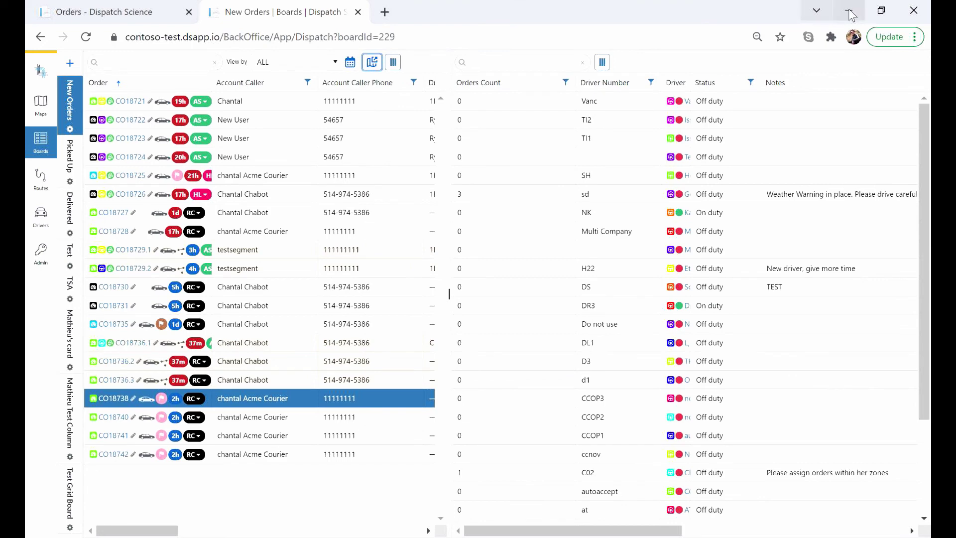
{"action": "left_click", "coordinate": [880, 10]}
{"action": "left_click_drag", "start_coordinate": [383, 77], "coordinate": [416, 31]}
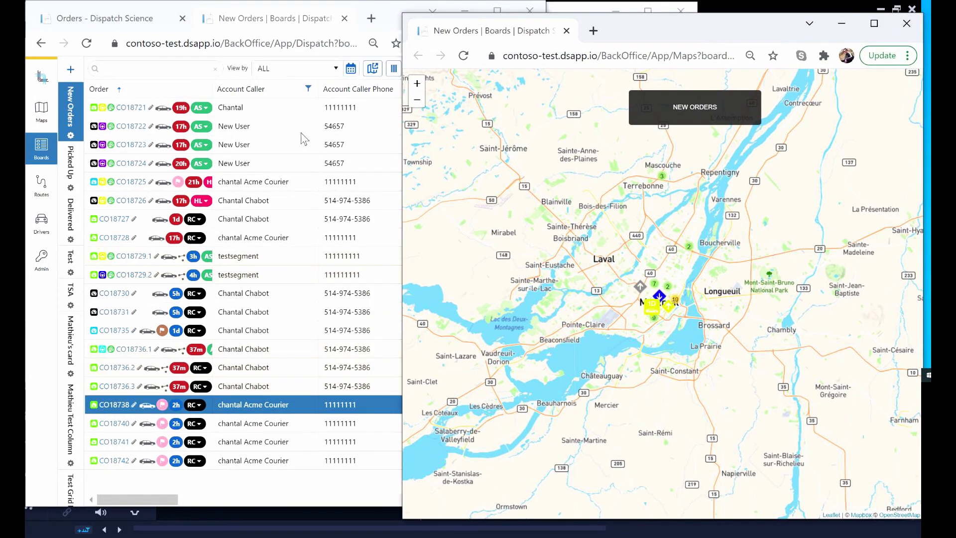
Step: Zoom into the order cluster at central Montréal on the map and expand the overlapping markers downtown
{"action": "mouse_move", "coordinate": [131, 168]}
{"action": "left_click", "coordinate": [676, 301]}
{"action": "left_click", "coordinate": [656, 263]}
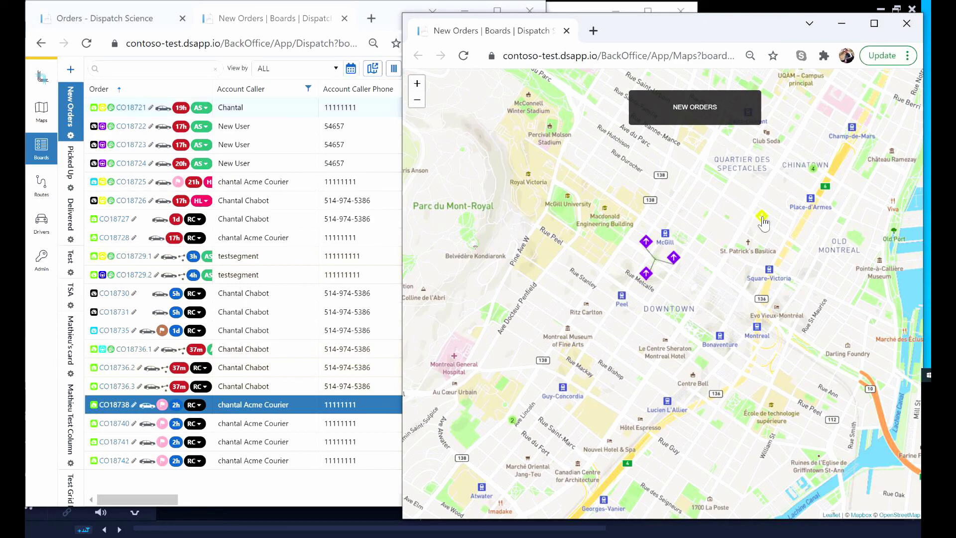
Step: Close the detached map window of the New Orders board and maximize the board's browser window
{"action": "mouse_move", "coordinate": [140, 187]}
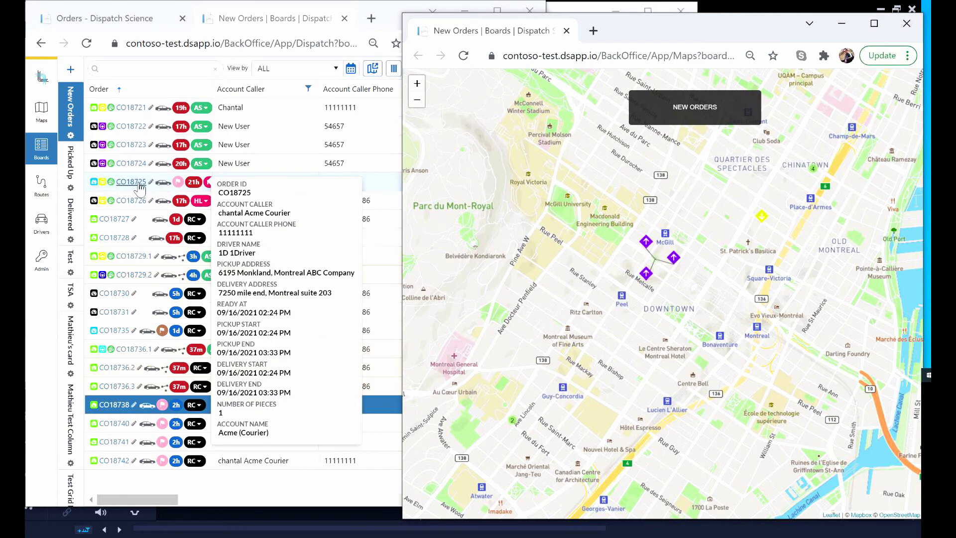
{"action": "left_click", "coordinate": [906, 25]}
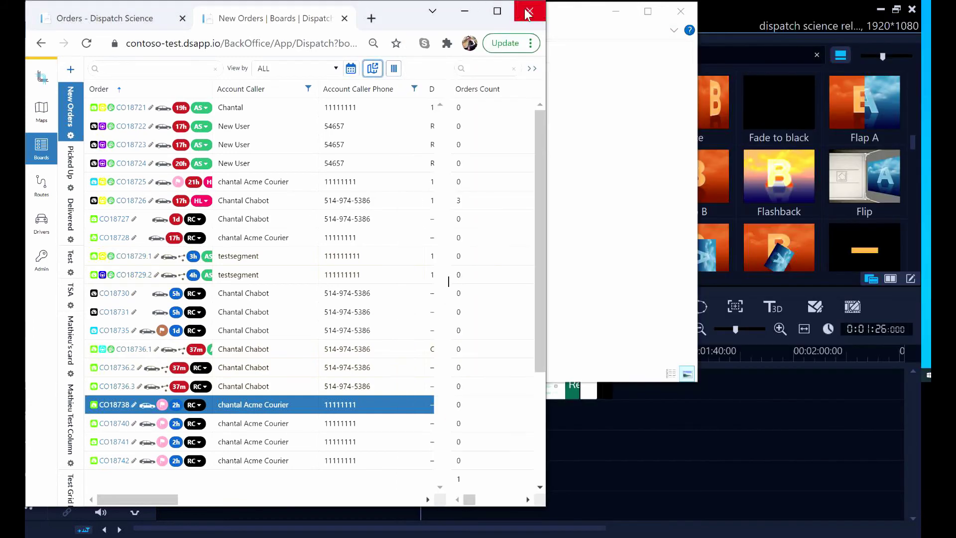
{"action": "left_click", "coordinate": [498, 12]}
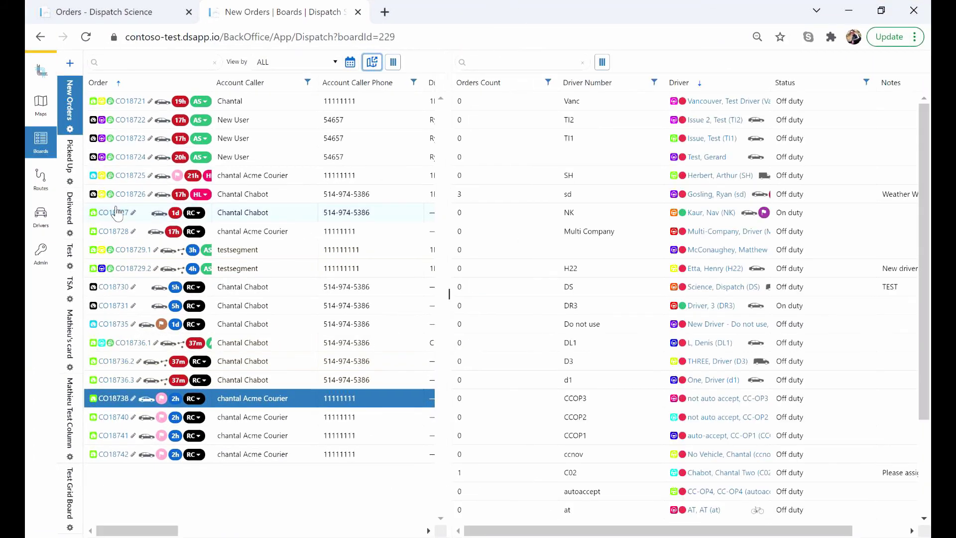
Step: Set the Picked Up board's layout type to Vertical grid with map, apply it, and select the received order just above the highlighted one
{"action": "left_click", "coordinate": [70, 155]}
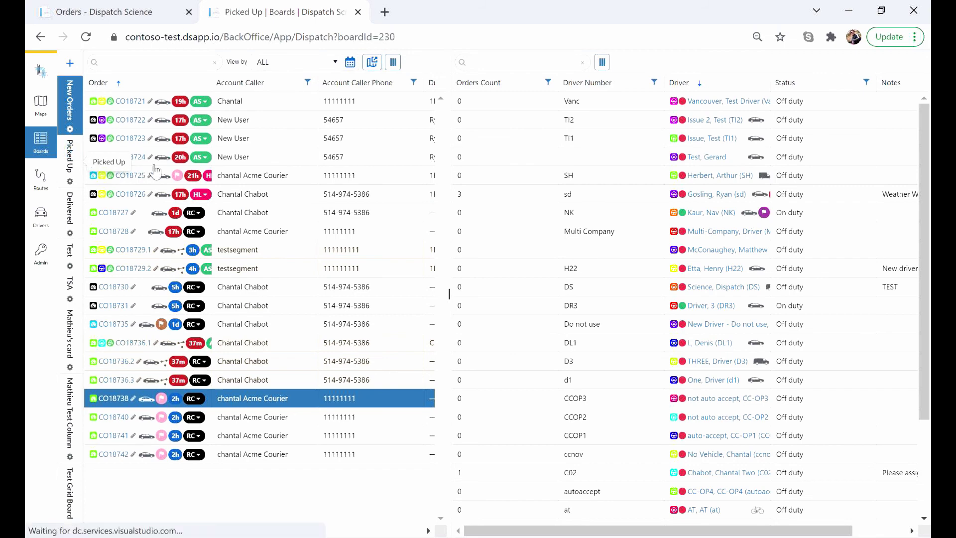
{"action": "left_click", "coordinate": [70, 180]}
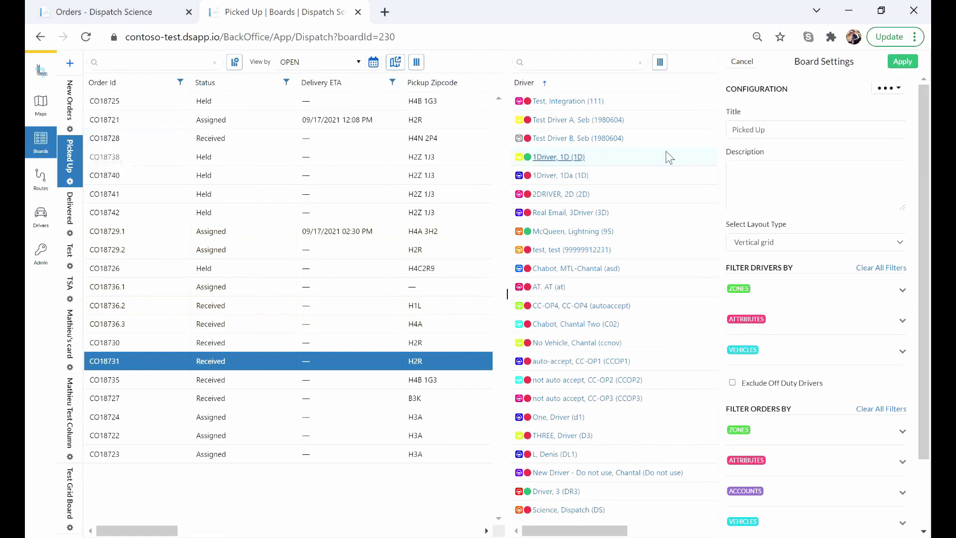
{"action": "left_click", "coordinate": [788, 244]}
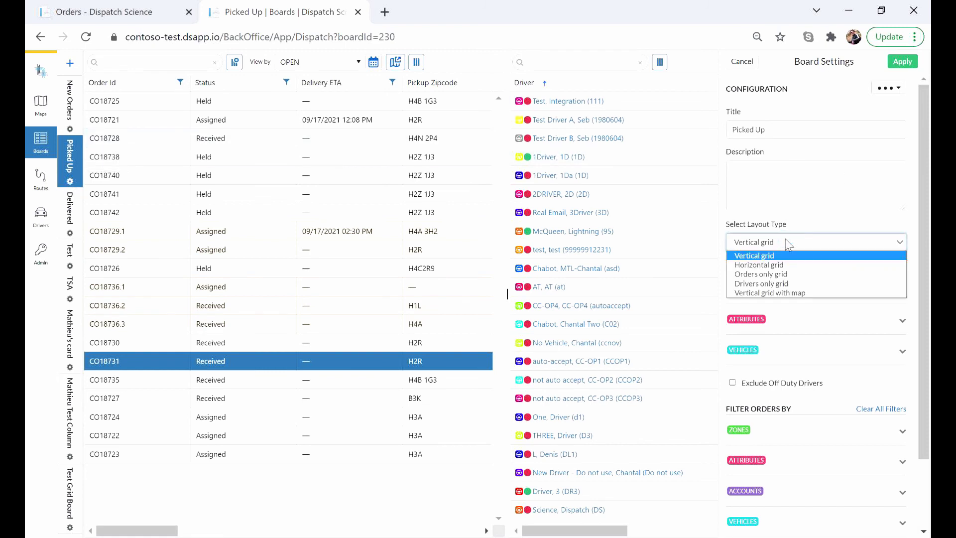
{"action": "left_click", "coordinate": [802, 293]}
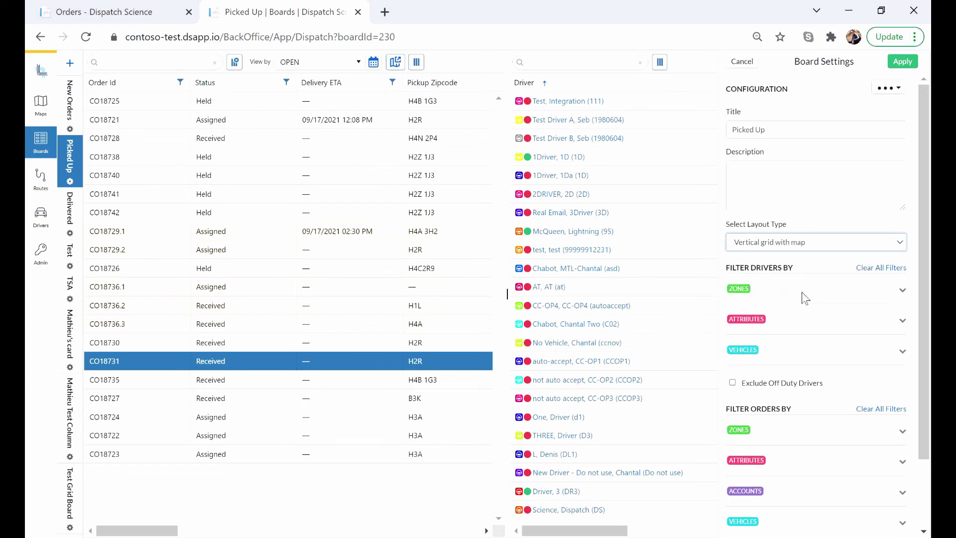
{"action": "left_click", "coordinate": [902, 61]}
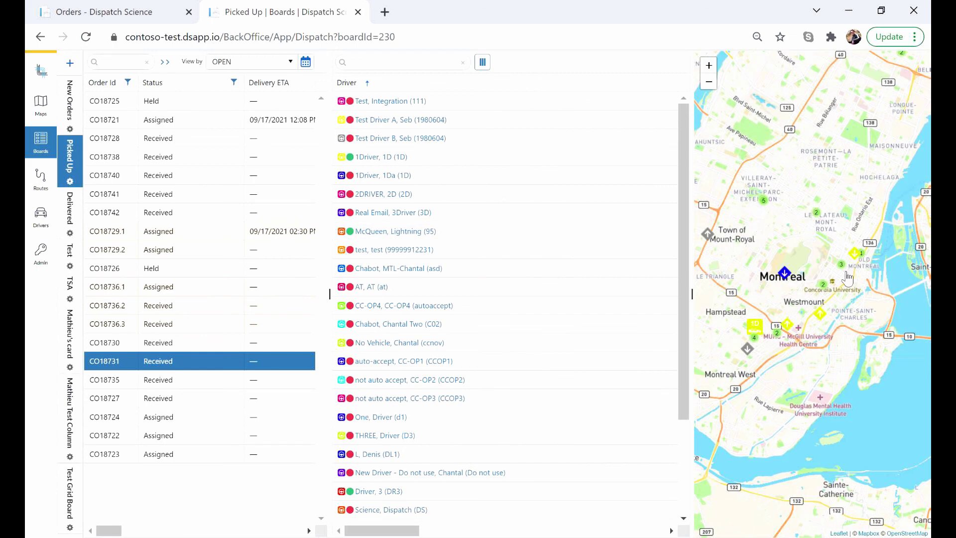
{"action": "left_click", "coordinate": [160, 344]}
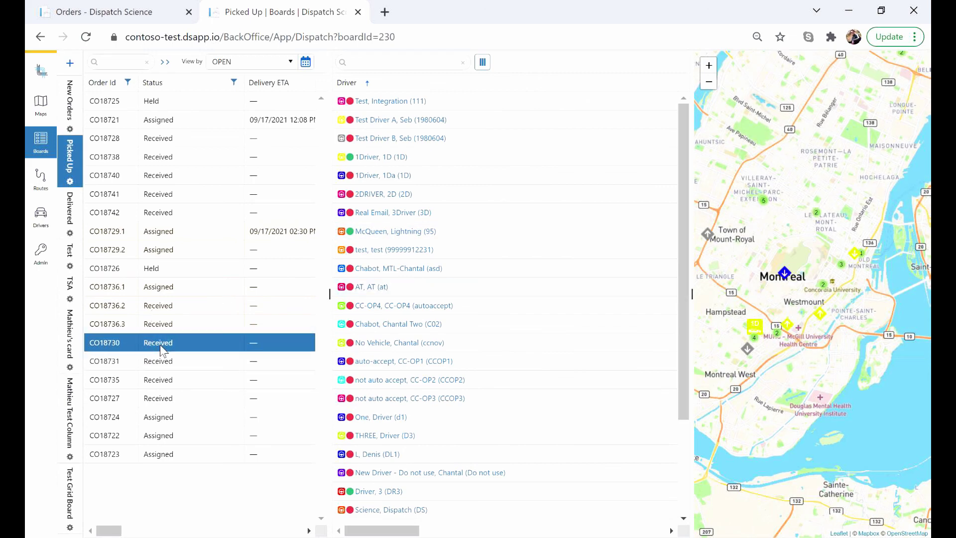